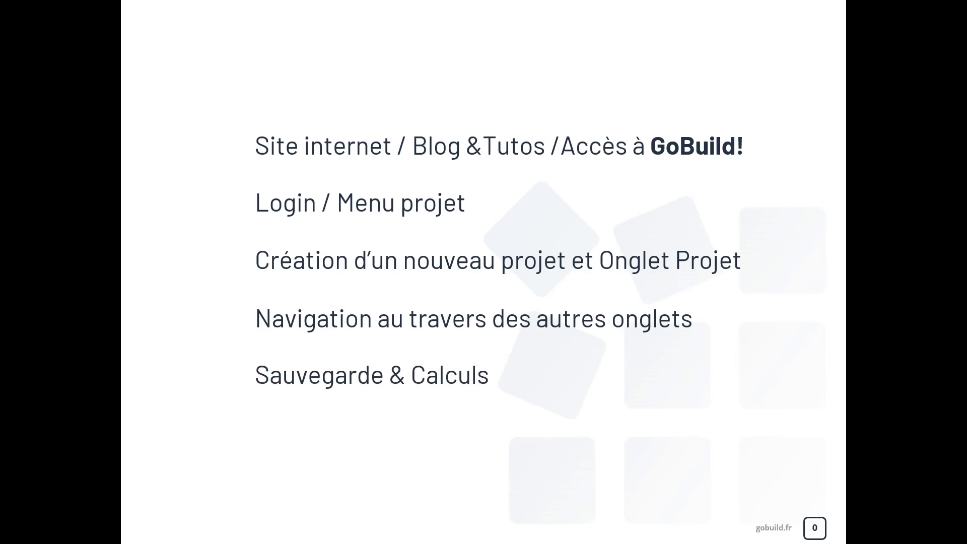
# Reveal the final agenda bullet, Fermeture, then advance to the GoBuild! website slide.
pyautogui.press('Right')
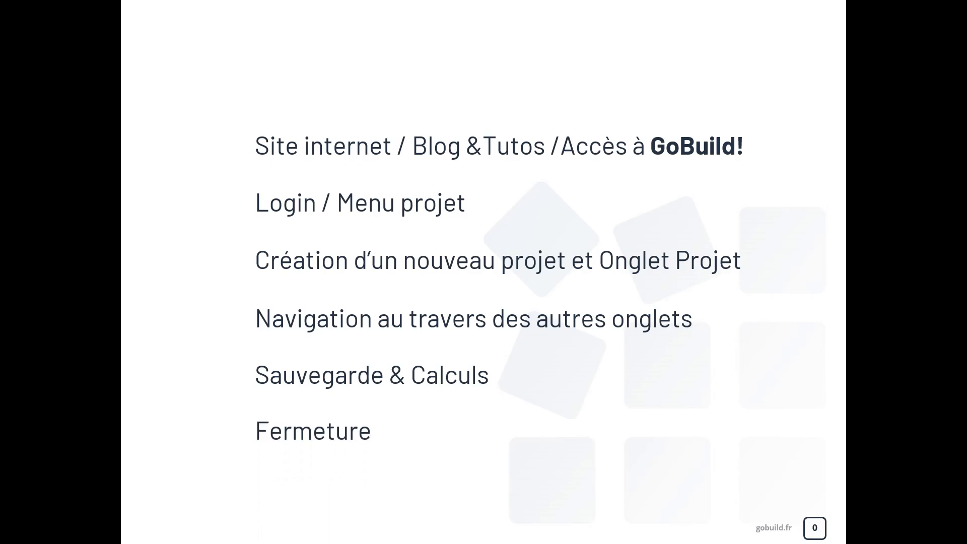
pyautogui.press('Right')
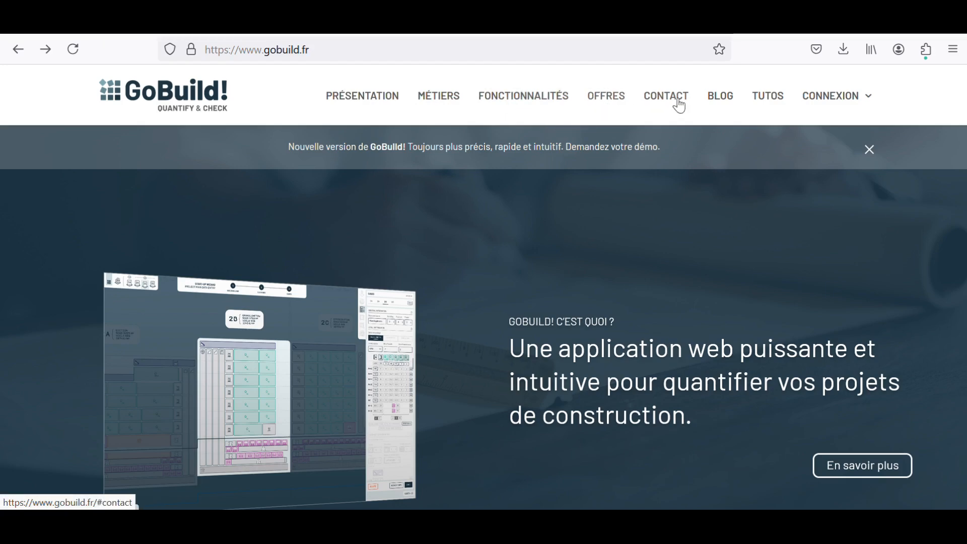
# Browse the BLOG, TUTOS and CONTACT pages of gobuild.fr, then open the CONNEXION login.
pyautogui.click(721, 98)
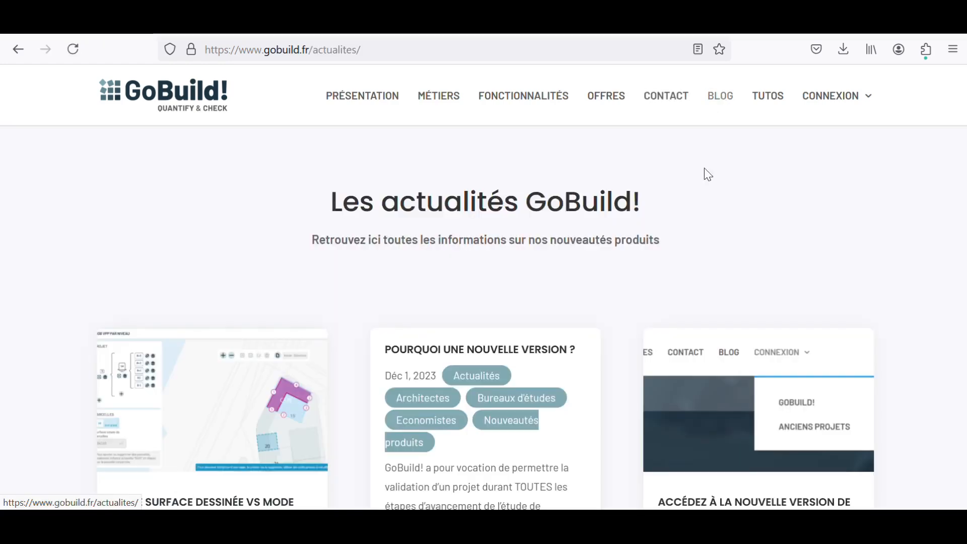
pyautogui.click(770, 105)
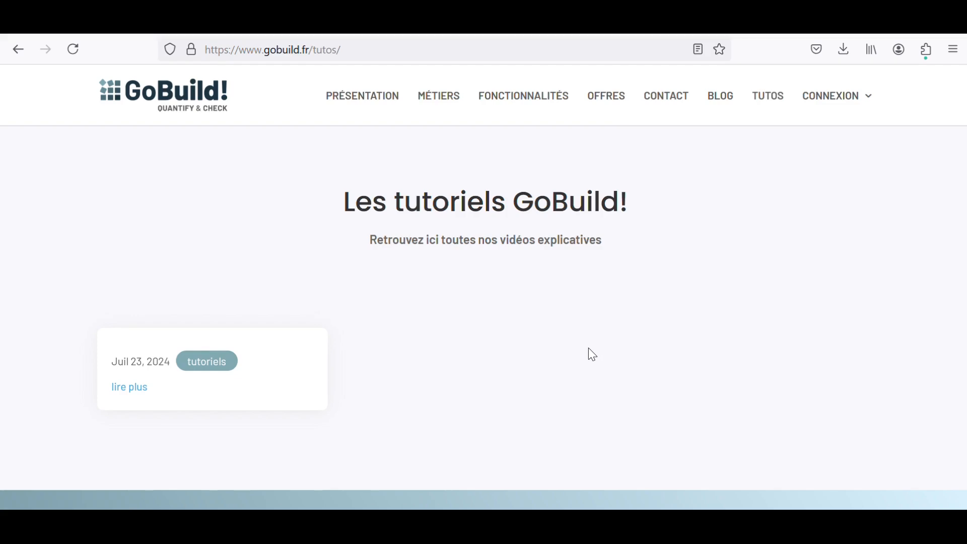
pyautogui.click(663, 103)
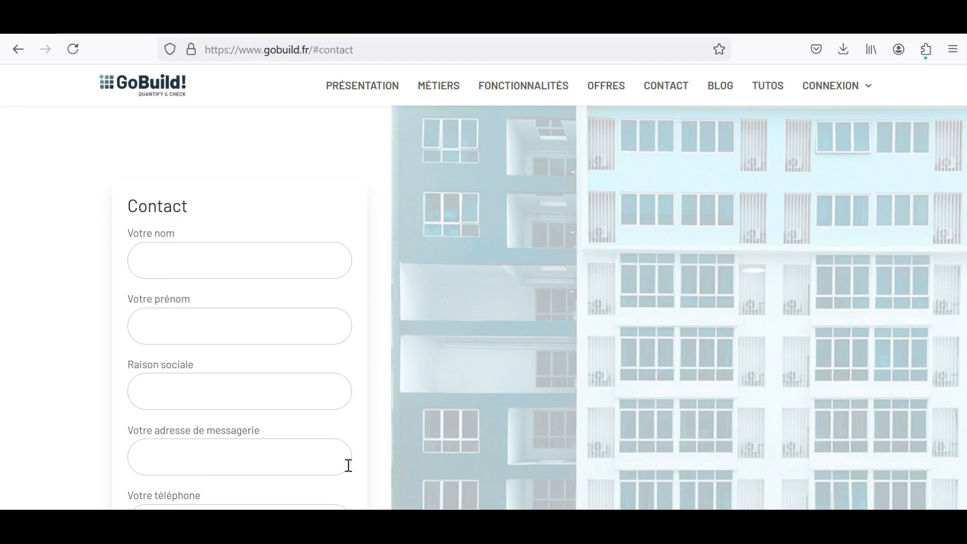
pyautogui.scroll(-3, 318, 373)
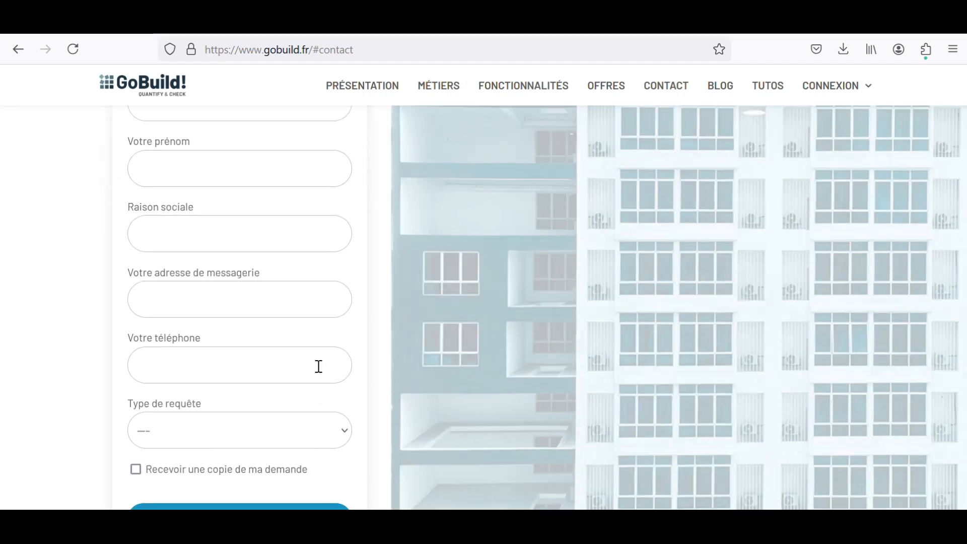
pyautogui.scroll(5, 318, 368)
pyautogui.moveTo(851, 91)
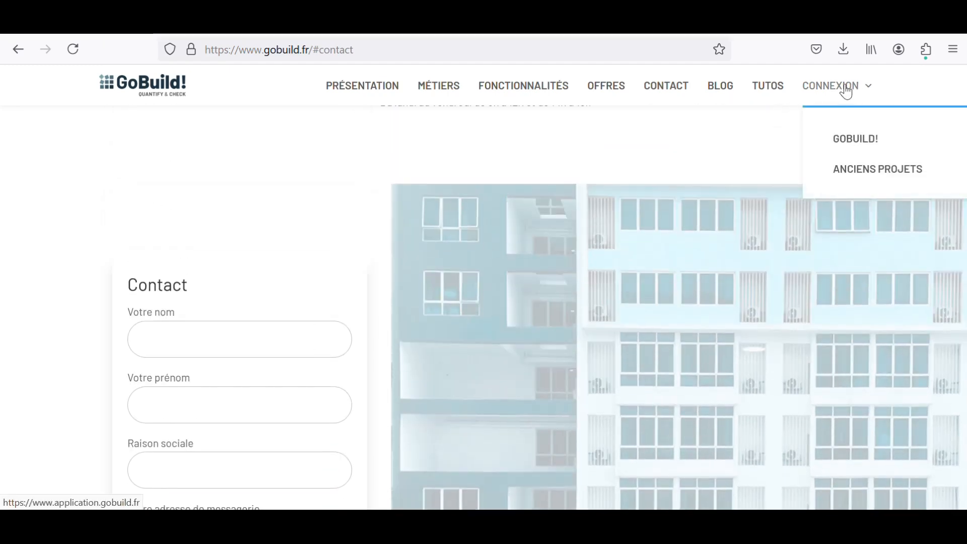
pyautogui.click(846, 92)
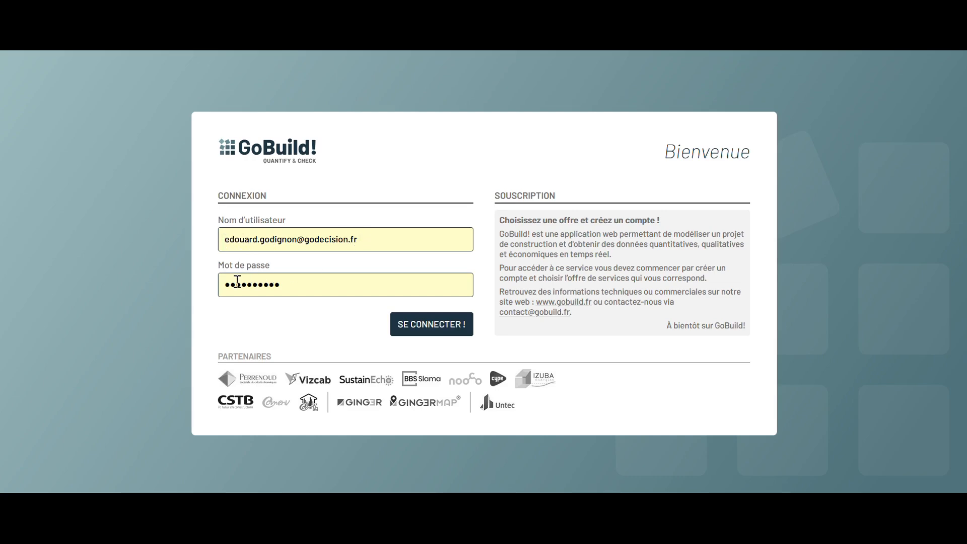
# Sign in to GoBuild! with the pre-filled account e-mail and password.
pyautogui.click(431, 325)
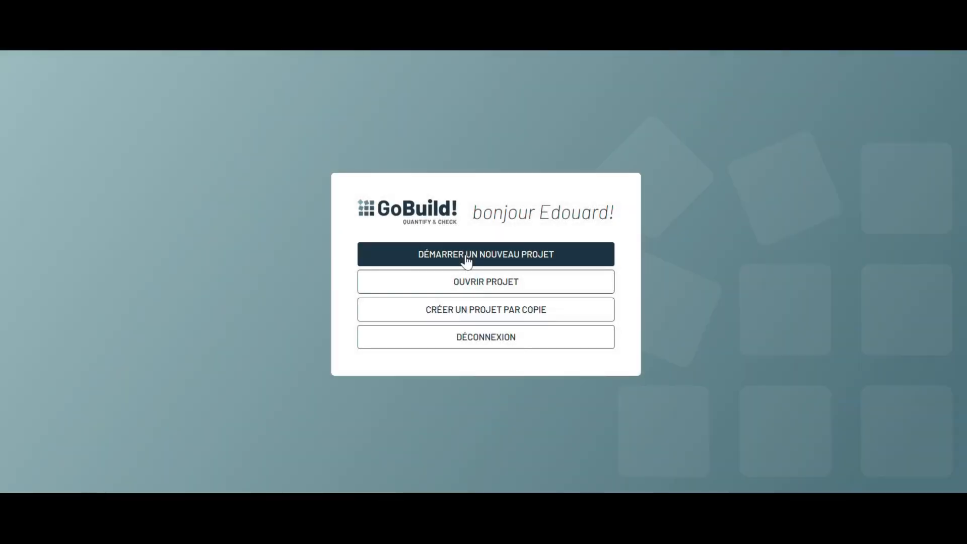
# Start a new project through the startup assistant and name it 'Démo'.
pyautogui.click(465, 257)
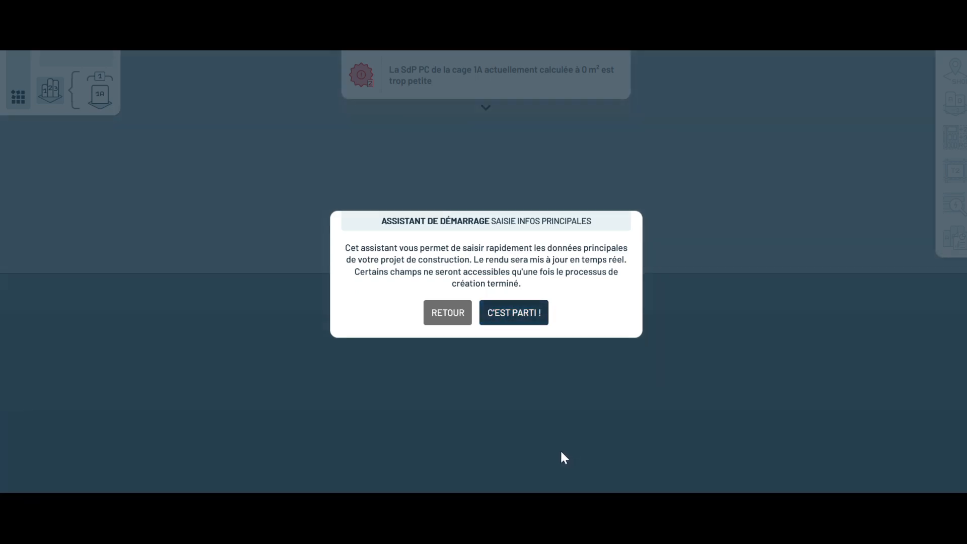
pyautogui.click(518, 313)
pyautogui.click(744, 148)
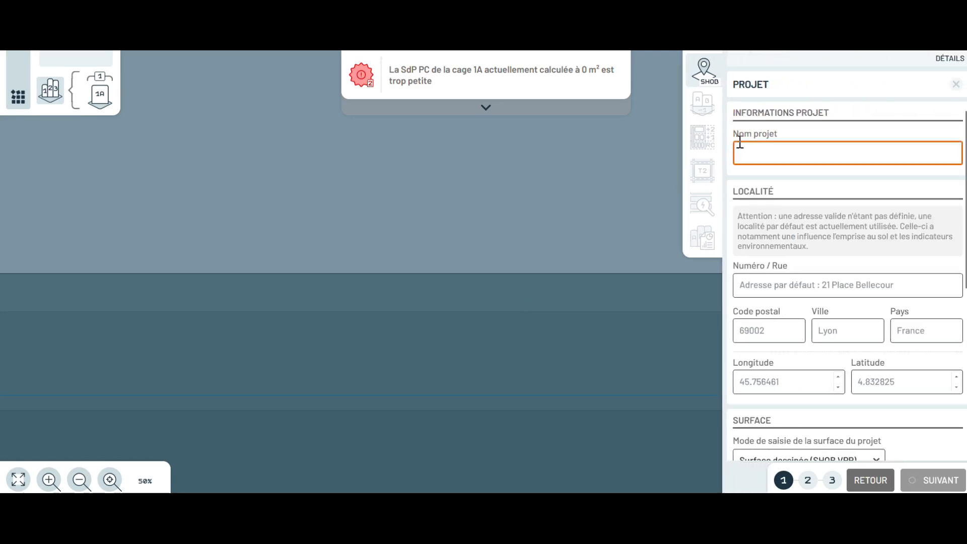
pyautogui.write('Démo')
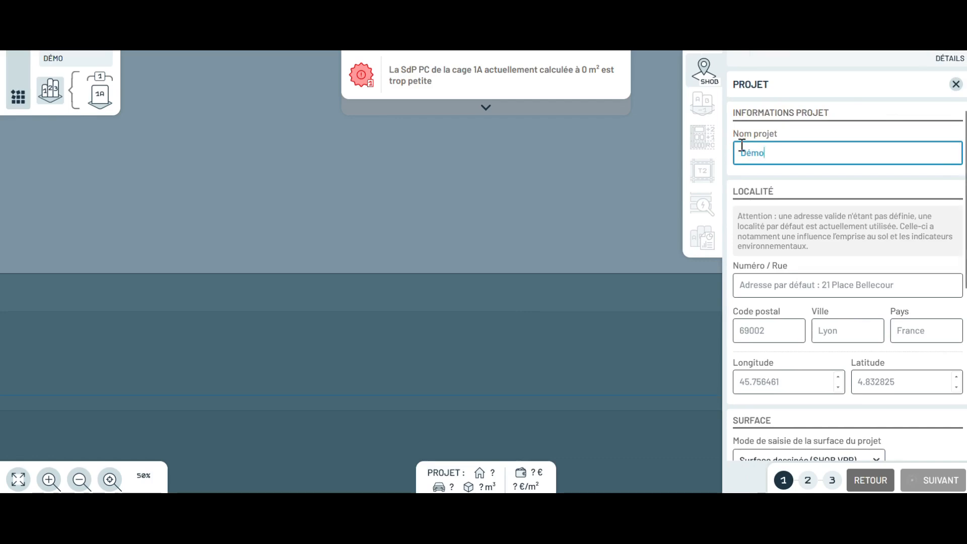
pyautogui.click(755, 288)
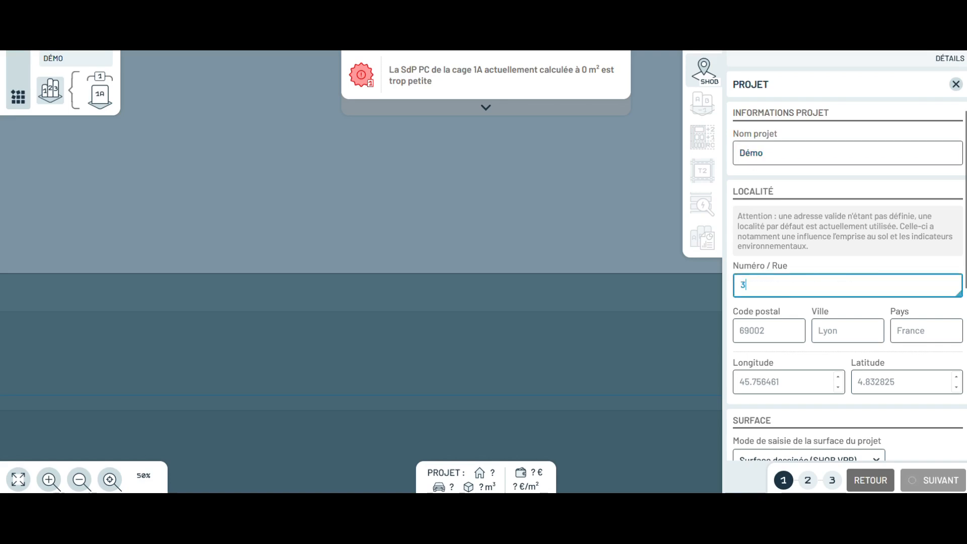
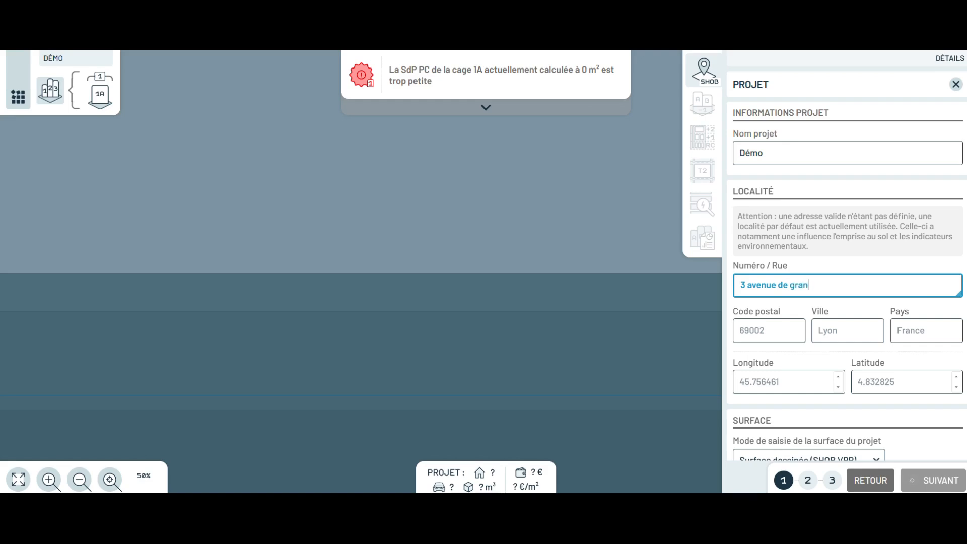
pyautogui.click(743, 332)
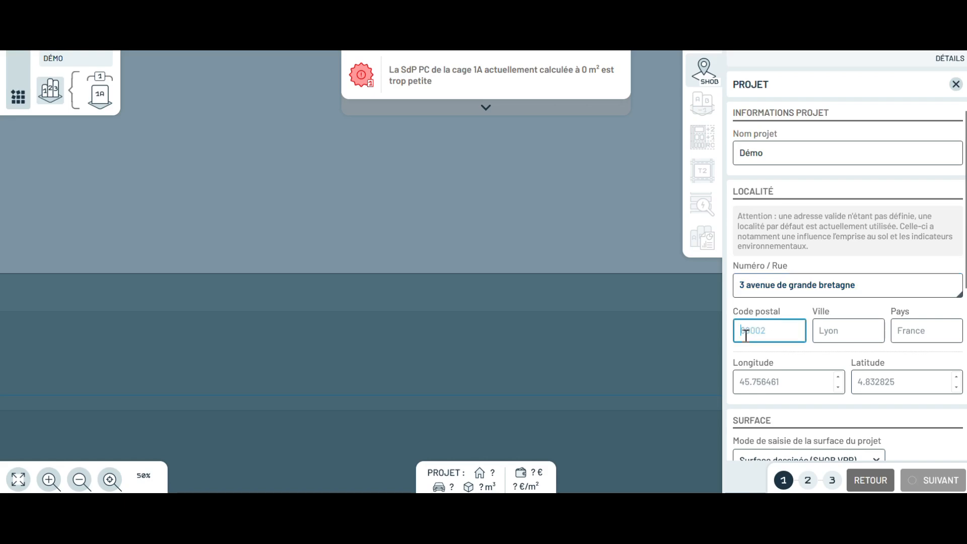
pyautogui.press('capslock')
pyautogui.write('69006')
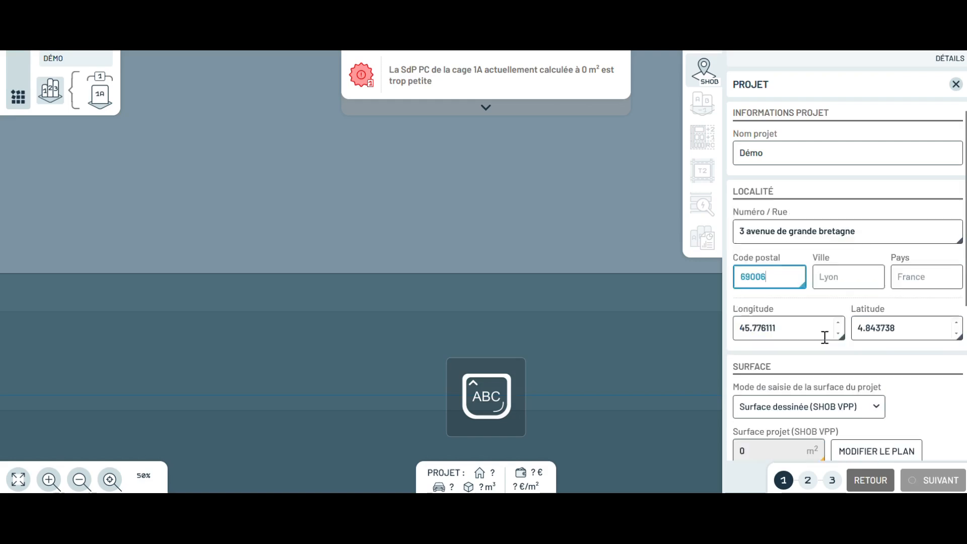
pyautogui.doubleClick(824, 330)
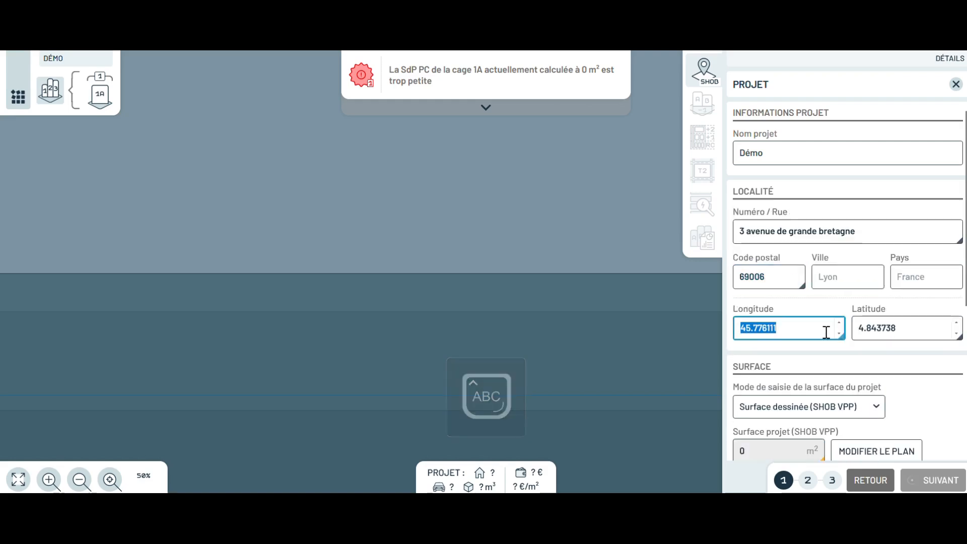
pyautogui.click(840, 274)
pyautogui.write('LYON')
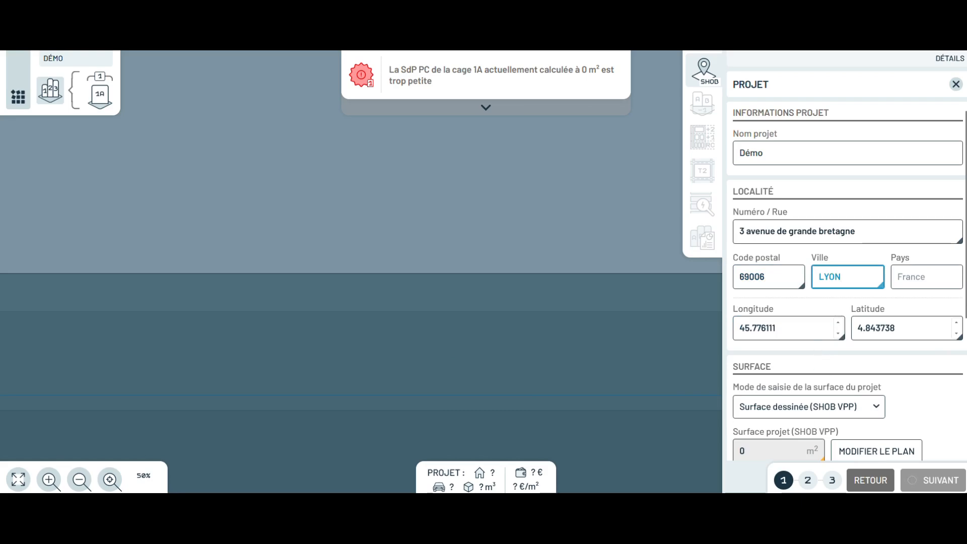
pyautogui.scroll(-2, 824, 299)
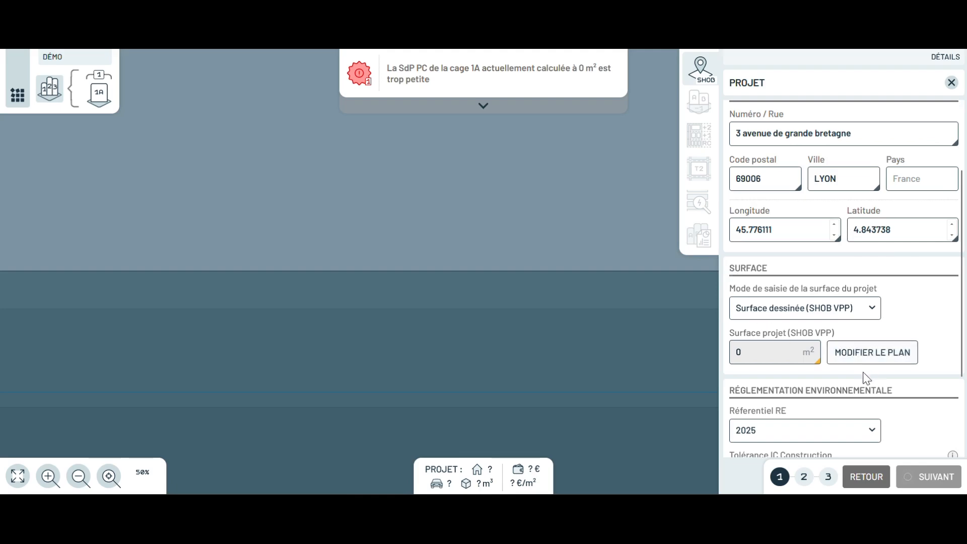
pyautogui.click(874, 312)
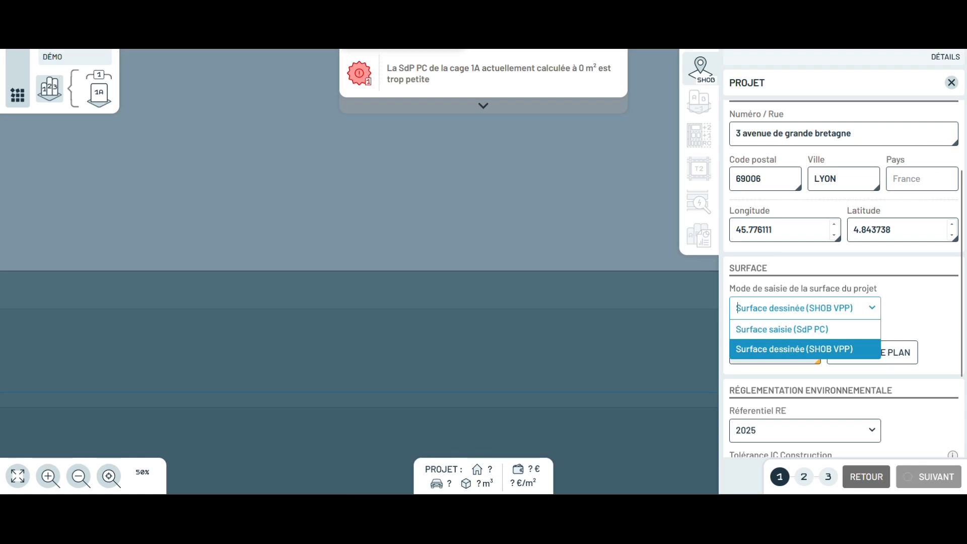
pyautogui.scroll(-2, 736, 308)
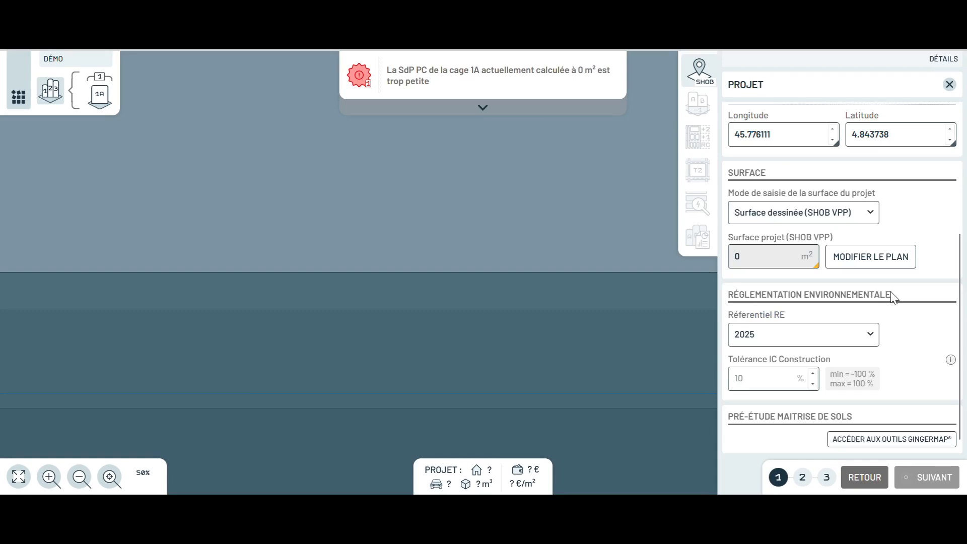
pyautogui.click(872, 341)
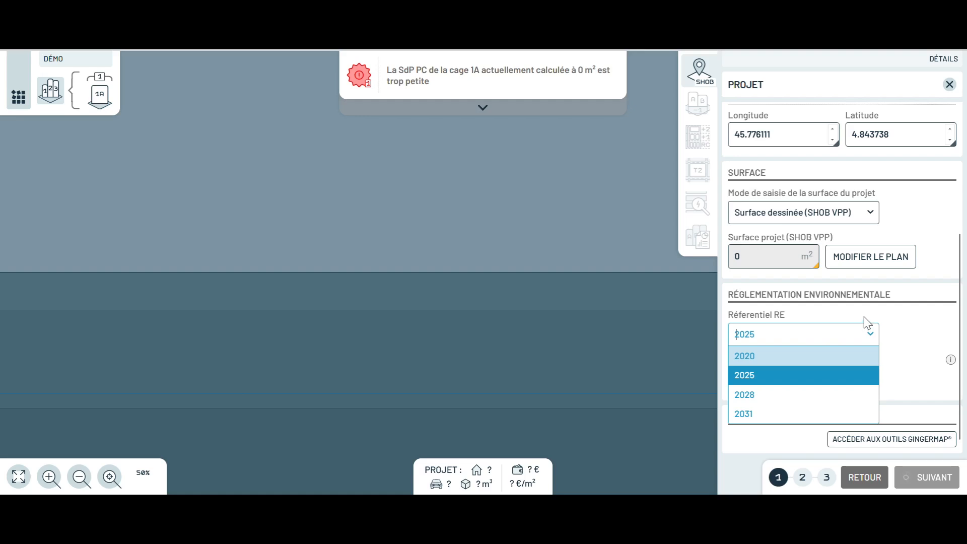
pyautogui.click(806, 376)
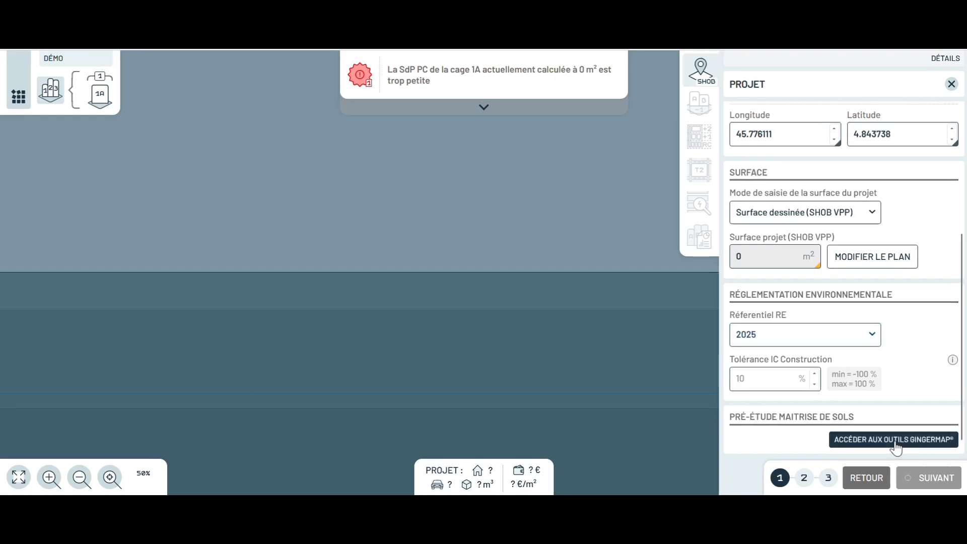
# Generate the GingerMap soil report for the Lyon site, scroll through the PDF, and return to GoBuild!
pyautogui.click(895, 441)
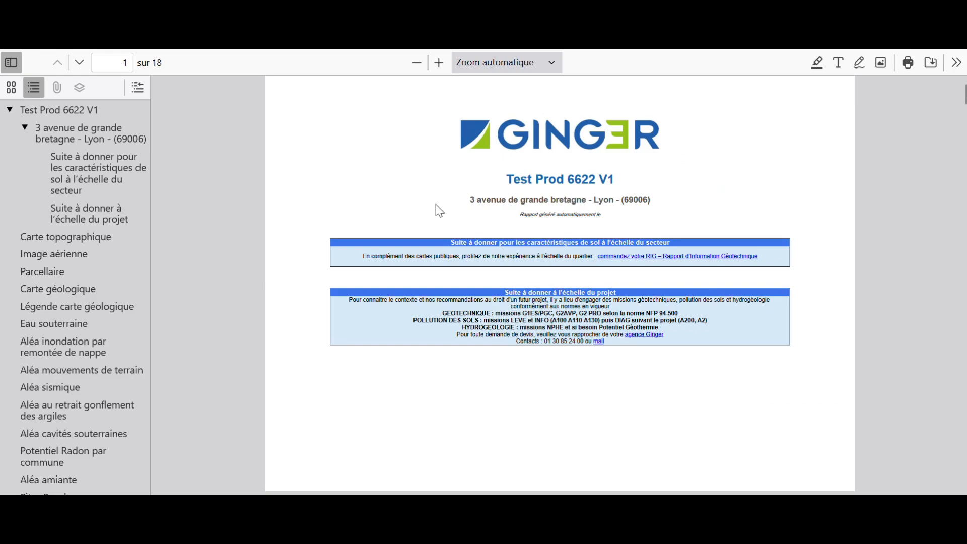
pyautogui.scroll(-15, 436, 204)
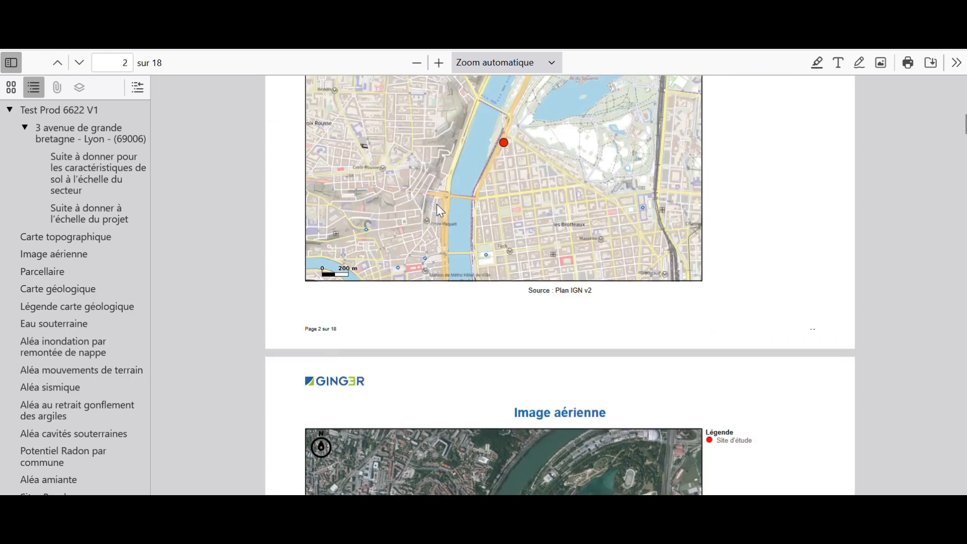
pyautogui.scroll(-14, 436, 206)
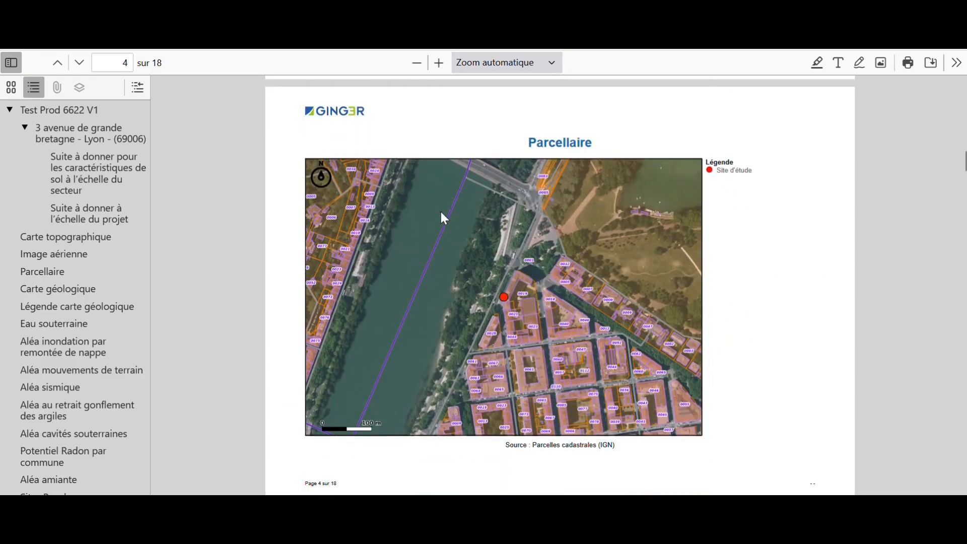
pyautogui.scroll(-14, 441, 212)
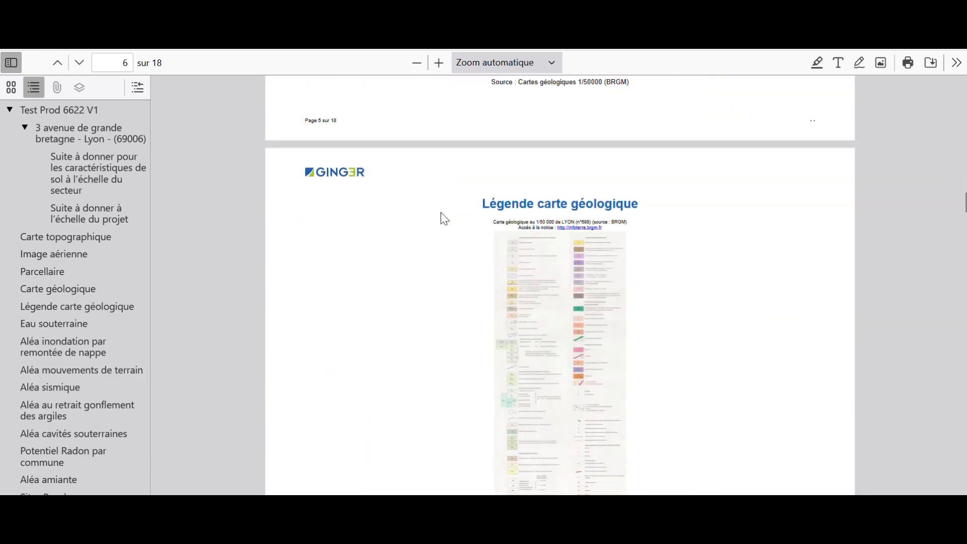
pyautogui.scroll(-14, 443, 218)
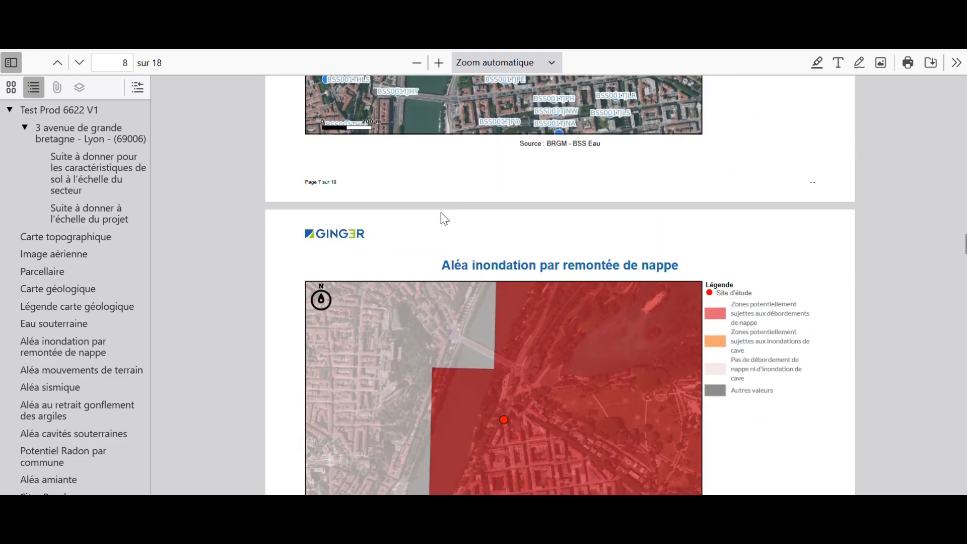
pyautogui.scroll(-14, 444, 219)
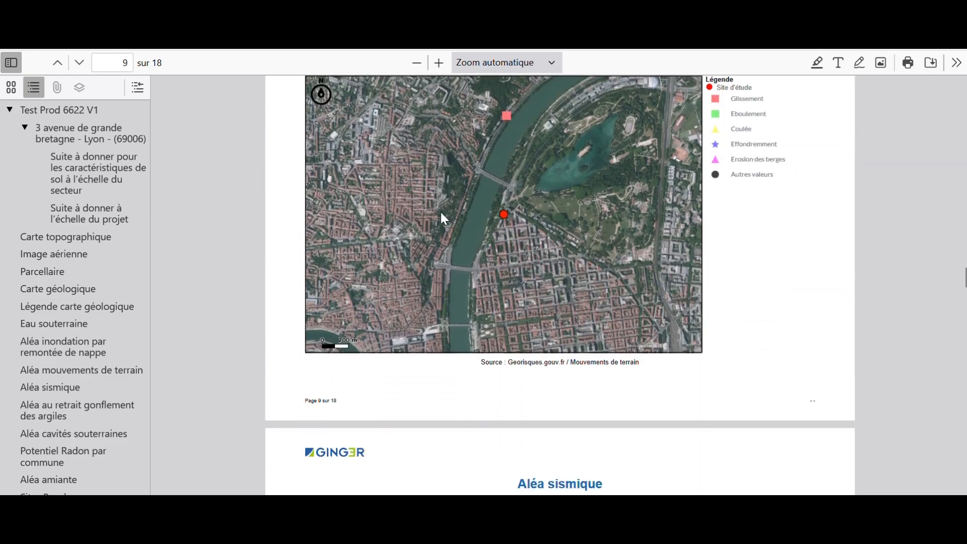
pyautogui.click(302, 17)
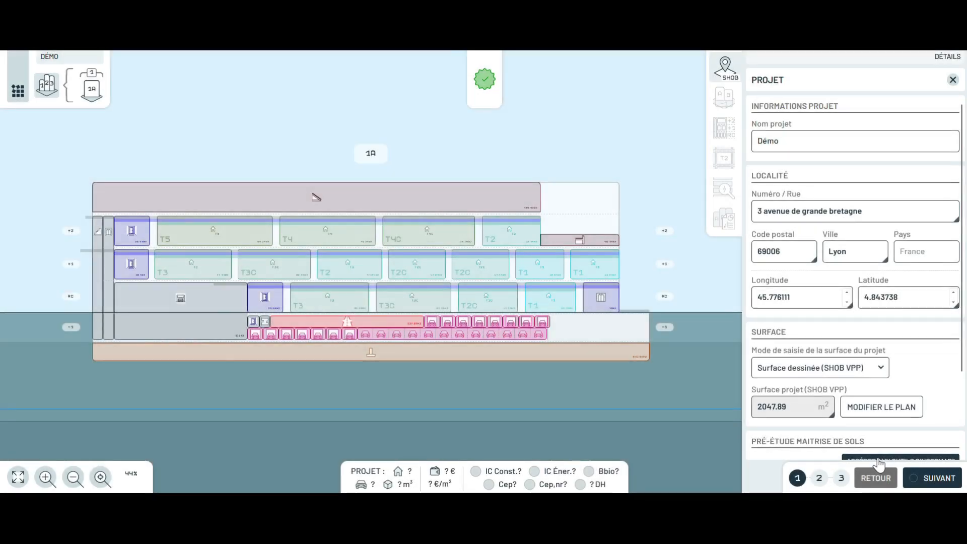
# Advance the Démo project to step 2, Bâtiments, showing Bâtiment 1.
pyautogui.click(932, 480)
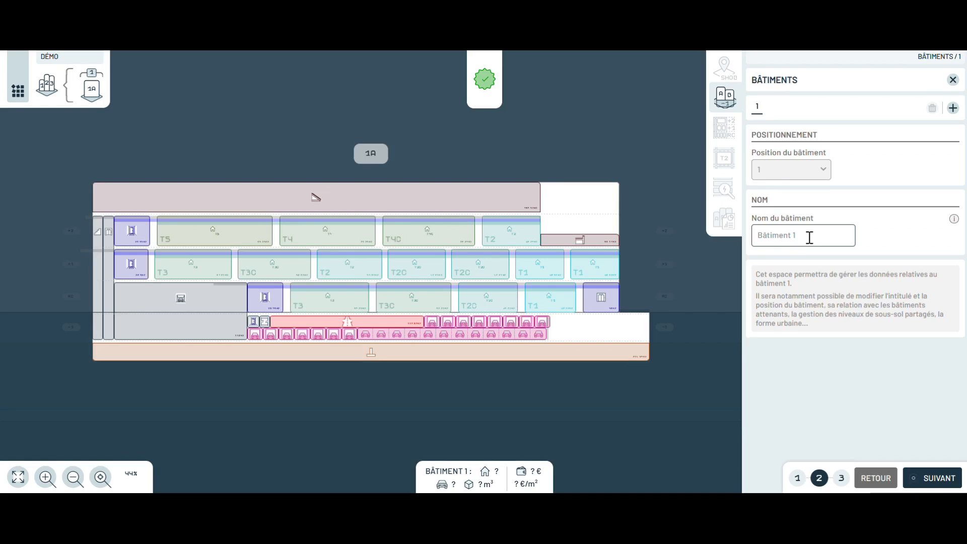
# Proceed to cage 1A's data step and widen its per-level distribution table.
pyautogui.click(931, 484)
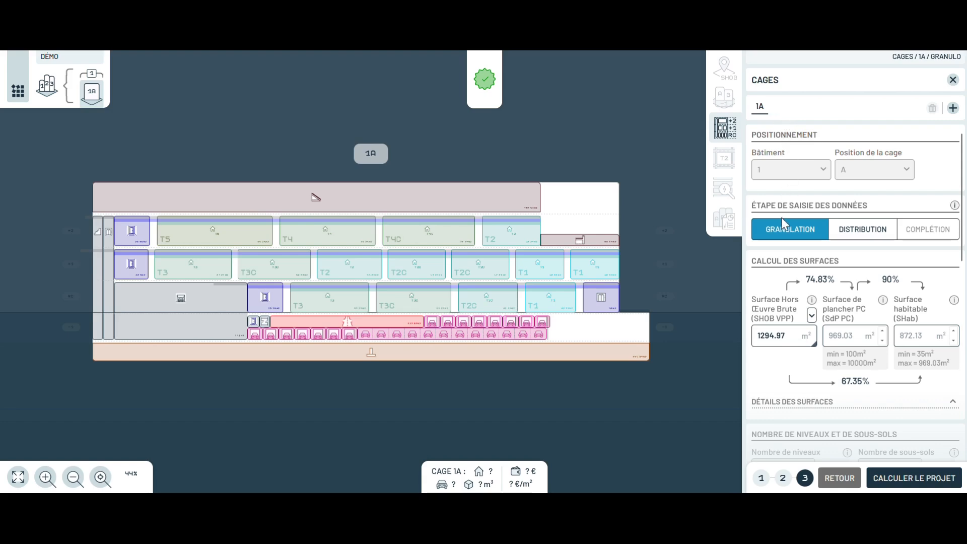
pyautogui.scroll(-2, 788, 359)
pyautogui.scroll(-4, 789, 359)
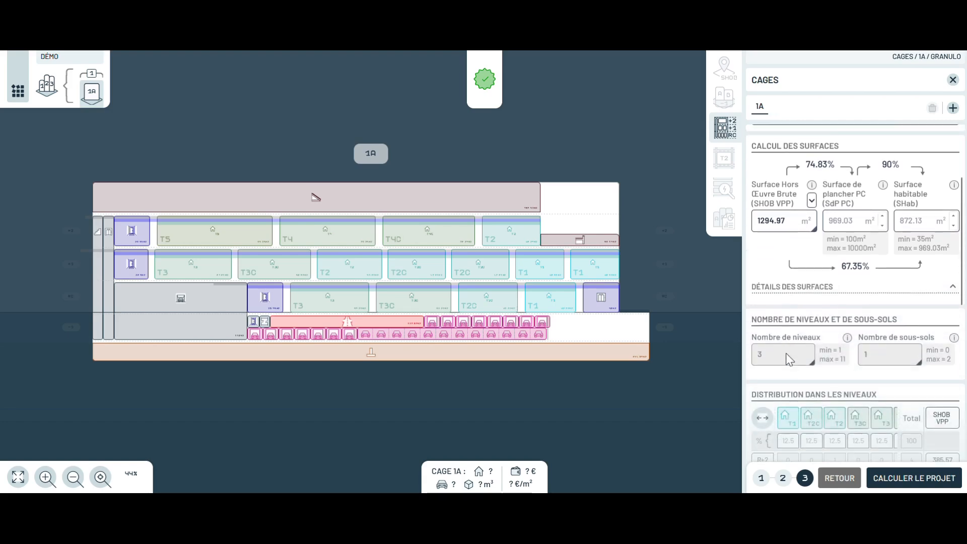
pyautogui.click(762, 361)
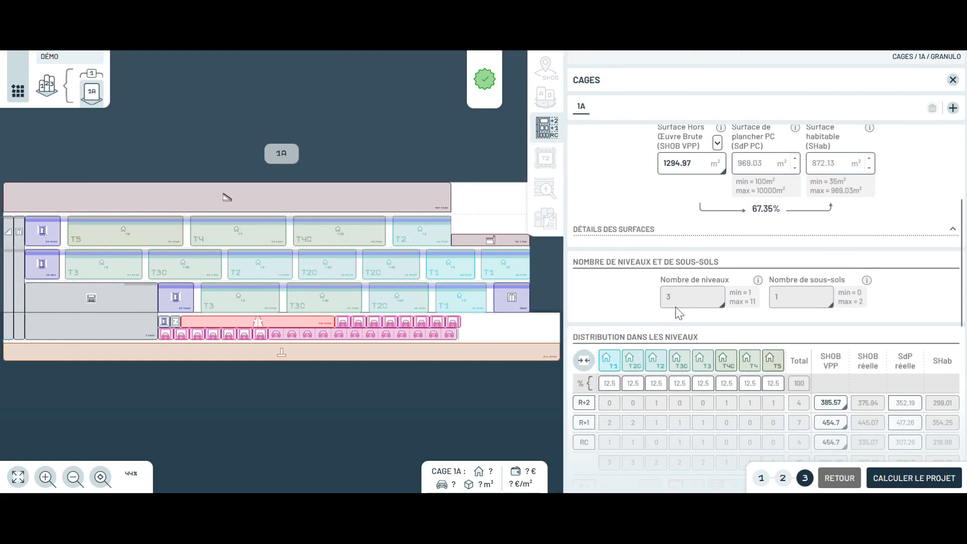
pyautogui.scroll(2, 697, 328)
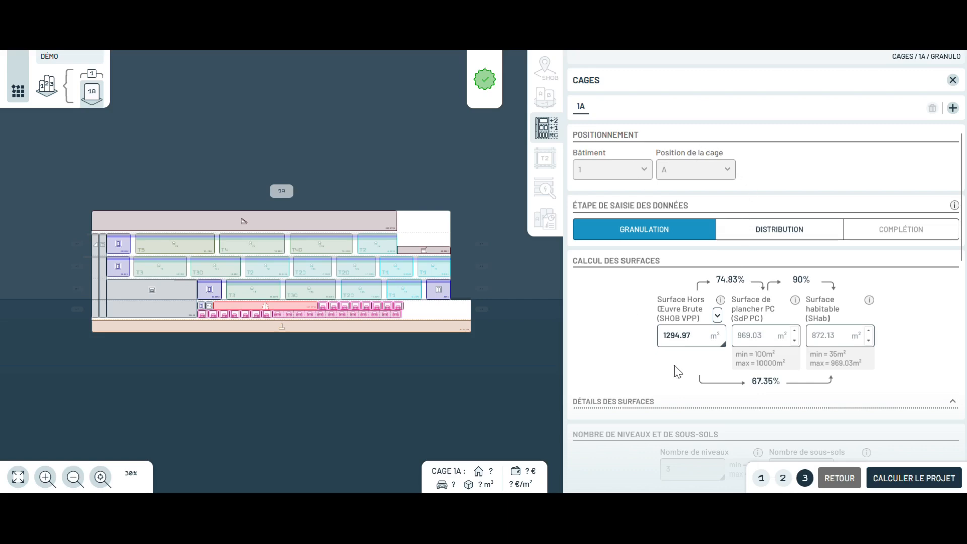
# Collapse and re-expand the distribution table, then open the 95 m² T5 room sheet.
pyautogui.scroll(-2, 674, 366)
pyautogui.scroll(-6, 673, 443)
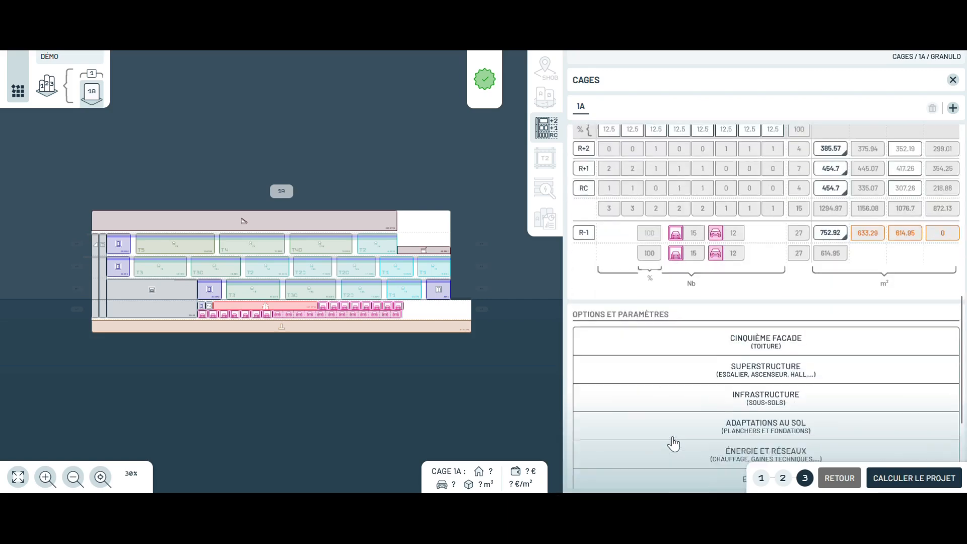
pyautogui.scroll(2, 684, 272)
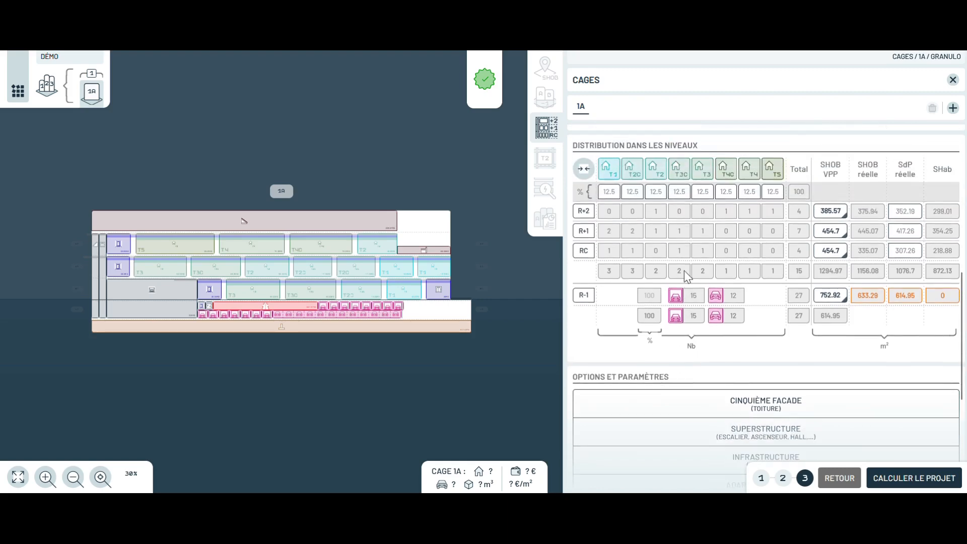
pyautogui.click(583, 168)
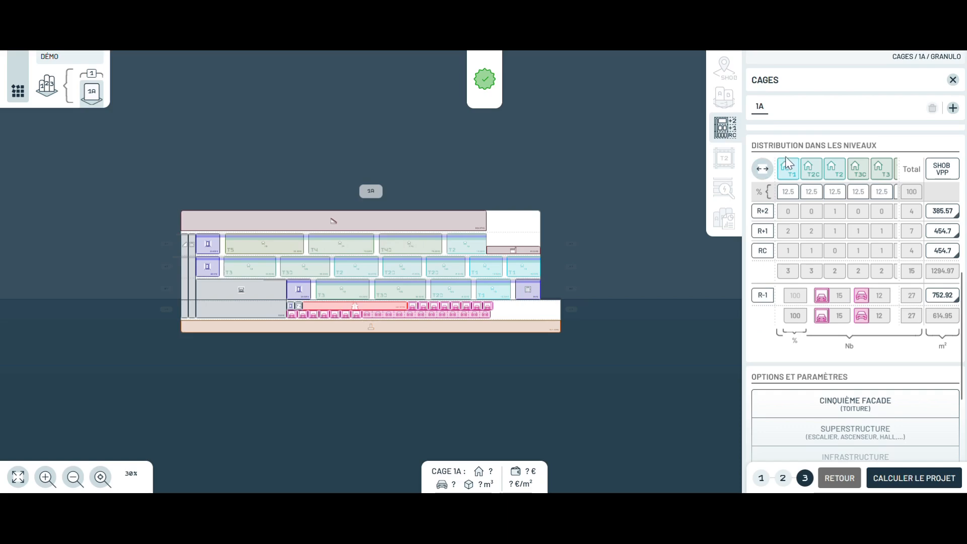
pyautogui.click(762, 168)
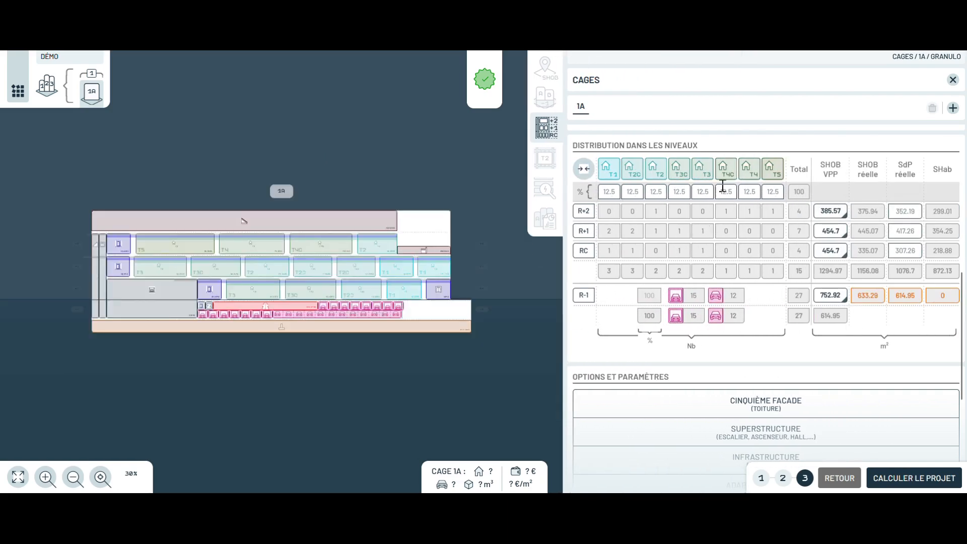
pyautogui.click(773, 172)
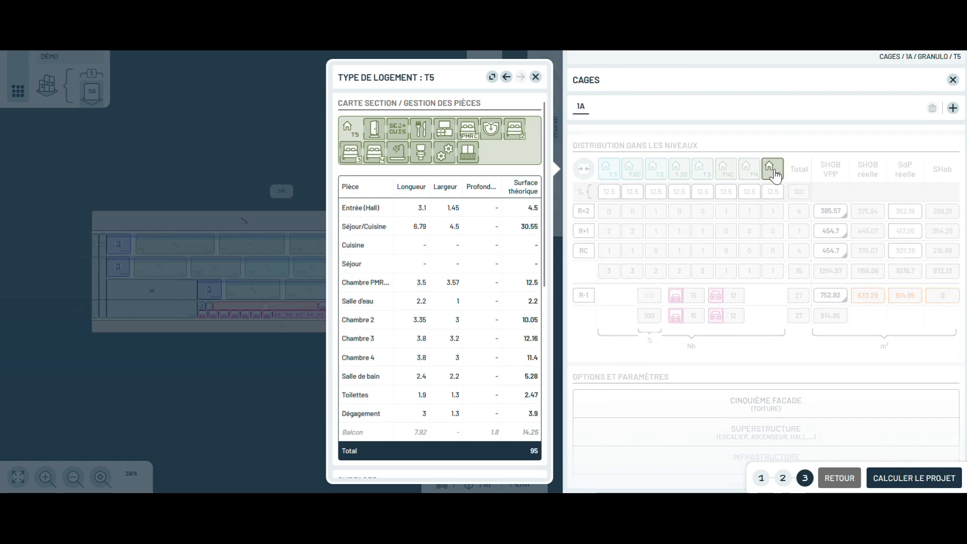
# Close the dwelling-type sheet, review the RC level settings, and calculate the whole project.
pyautogui.click(506, 78)
pyautogui.click(535, 76)
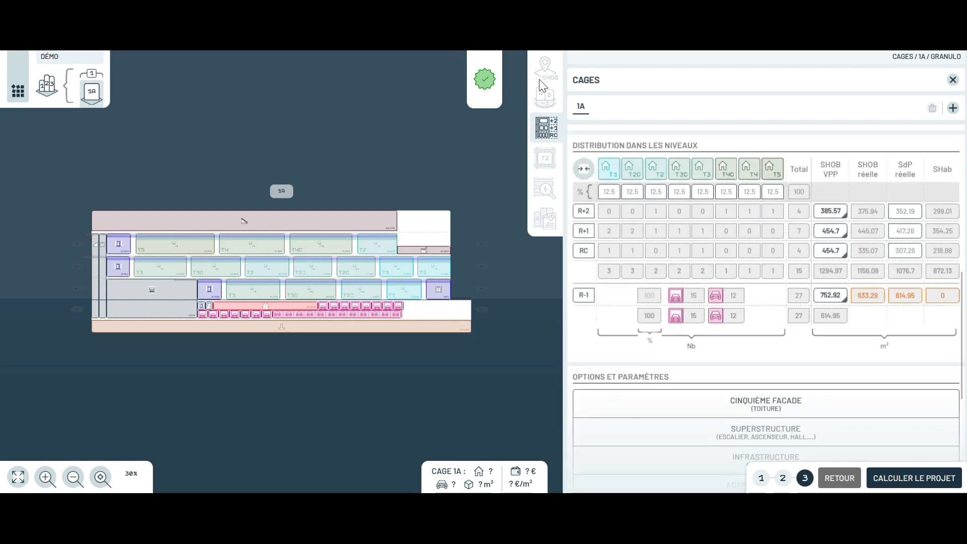
pyautogui.click(578, 250)
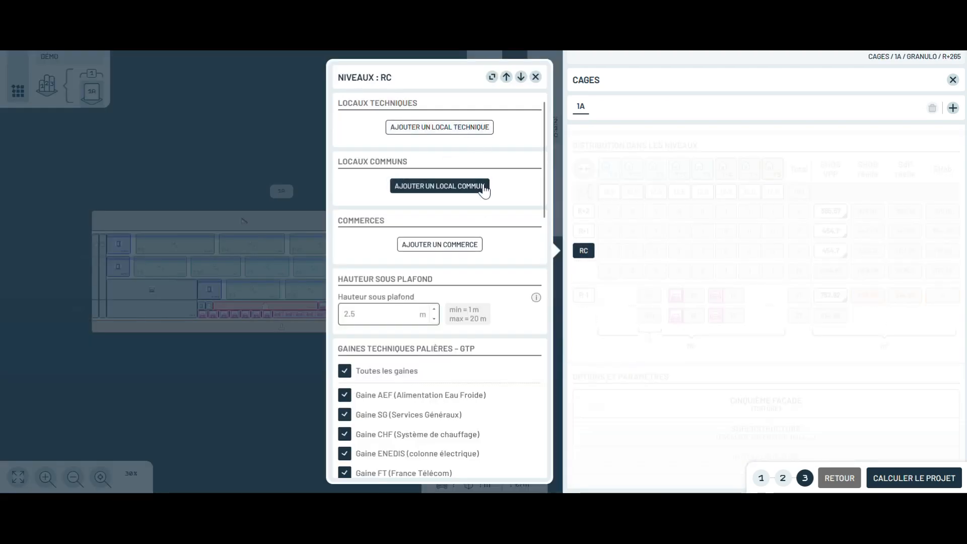
pyautogui.click(535, 77)
pyautogui.scroll(-3, 730, 300)
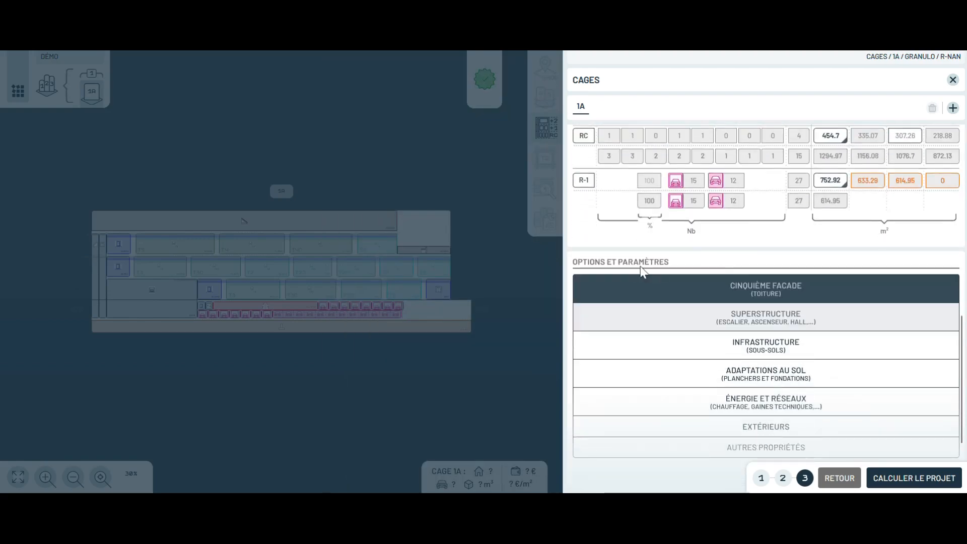
pyautogui.scroll(-2, 729, 302)
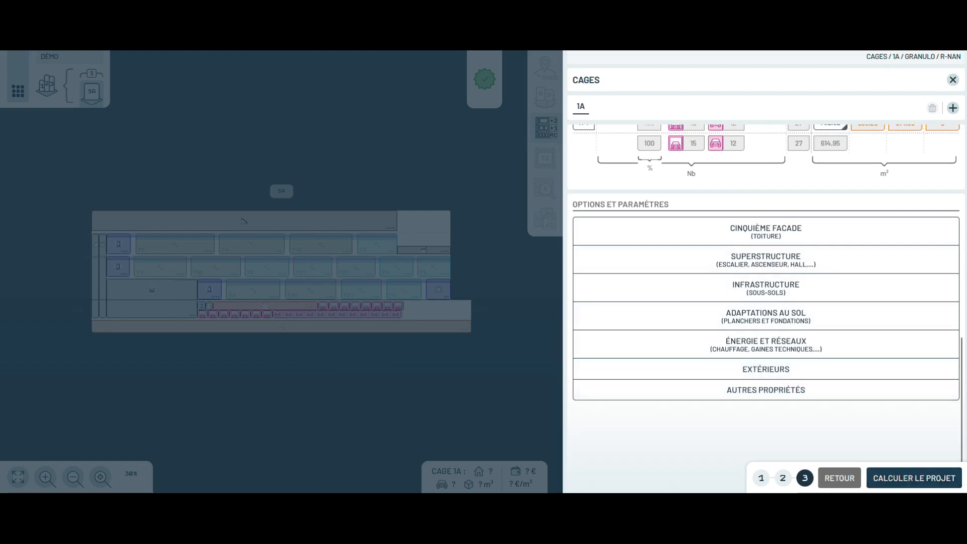
pyautogui.click(900, 481)
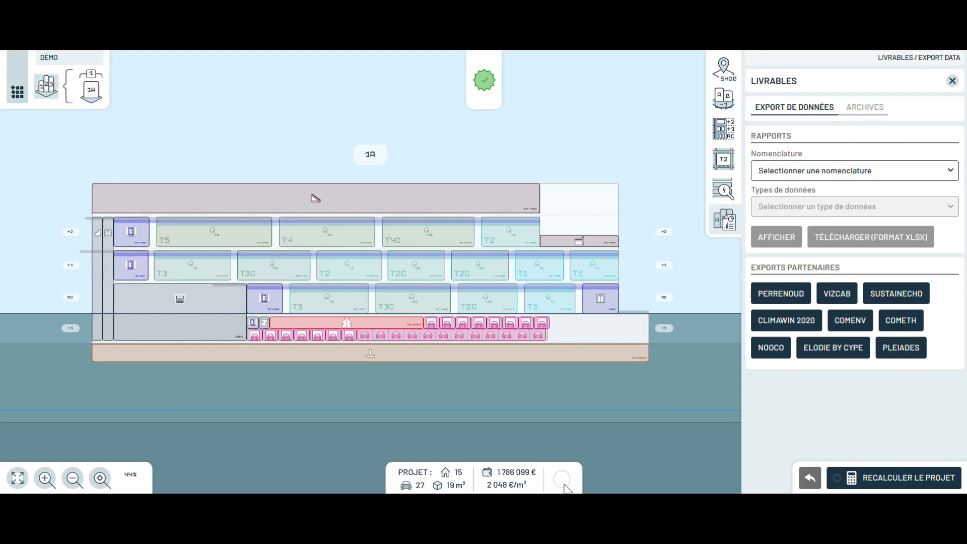
# Show the Lots nomenclature Quantité et coût report (1 786 099 €), then close it.
pyautogui.moveTo(618, 482)
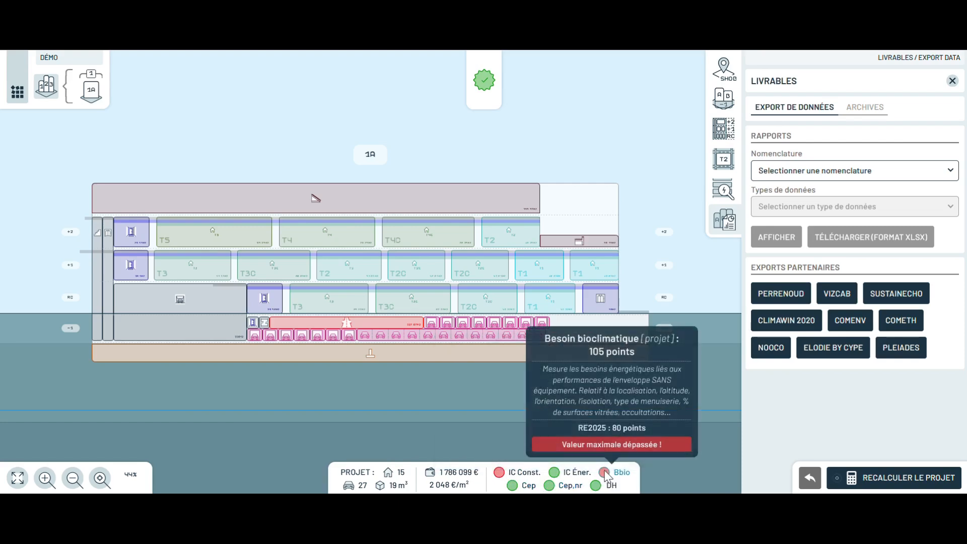
pyautogui.click(734, 222)
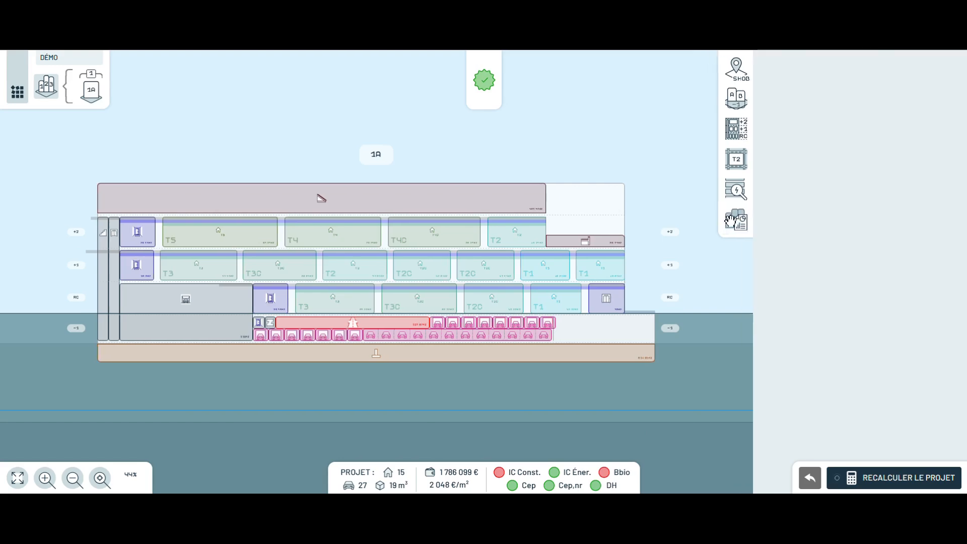
pyautogui.click(951, 220)
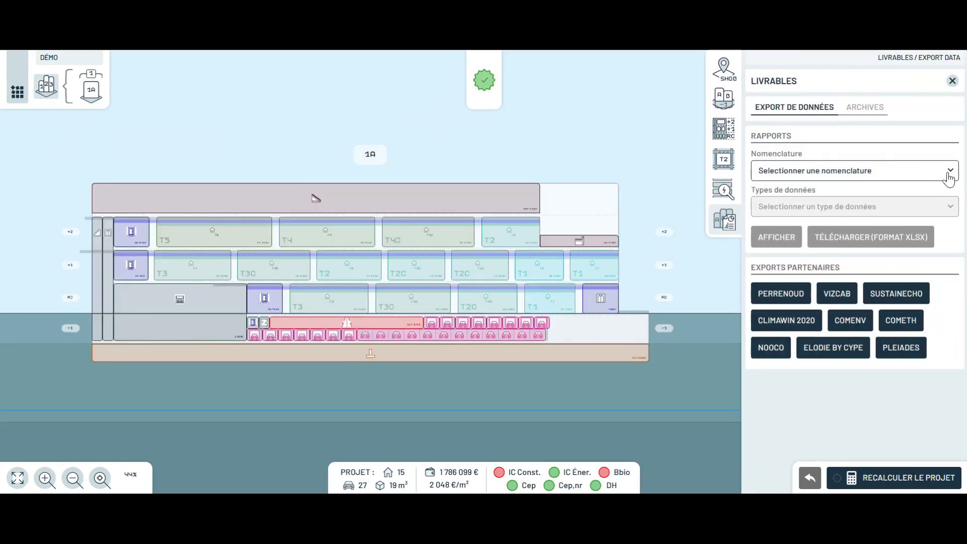
pyautogui.click(938, 180)
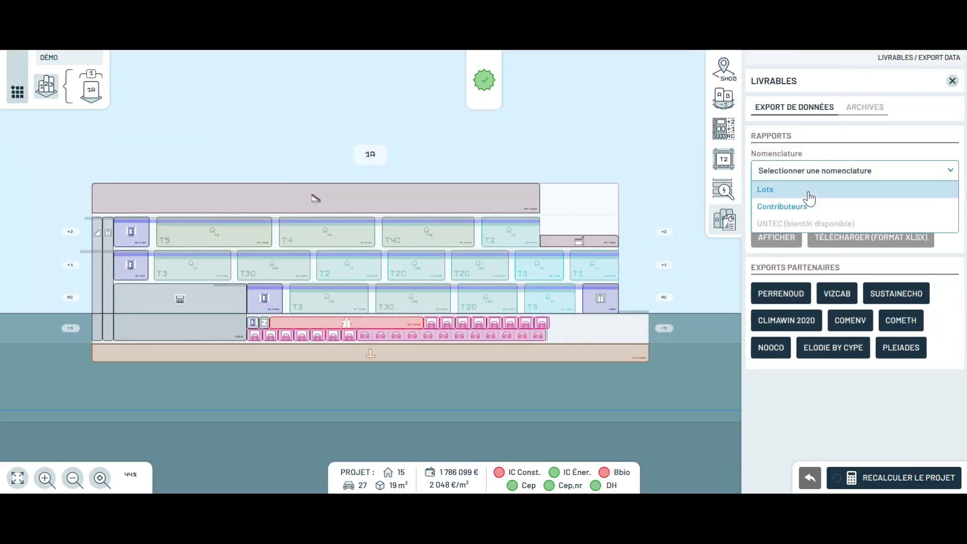
pyautogui.click(805, 194)
pyautogui.click(941, 214)
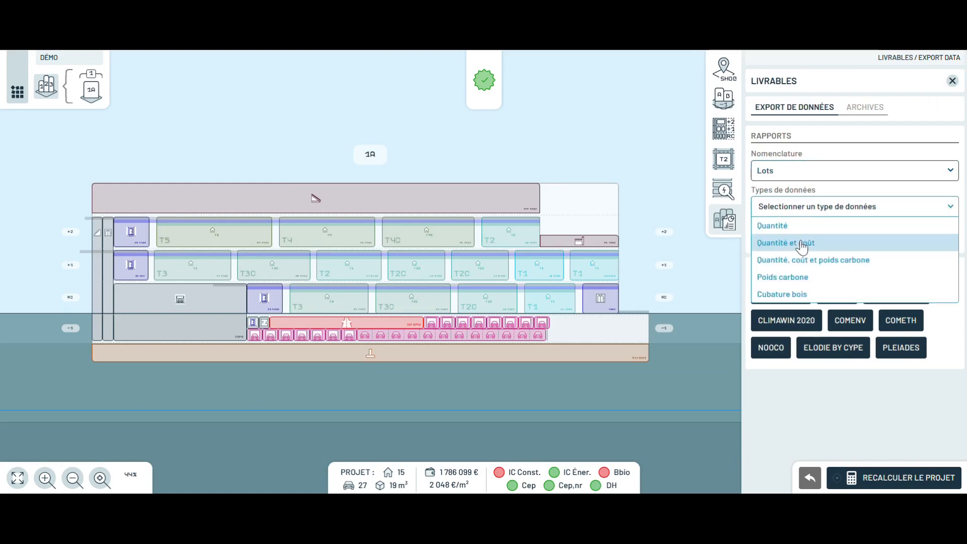
pyautogui.click(803, 242)
pyautogui.click(786, 239)
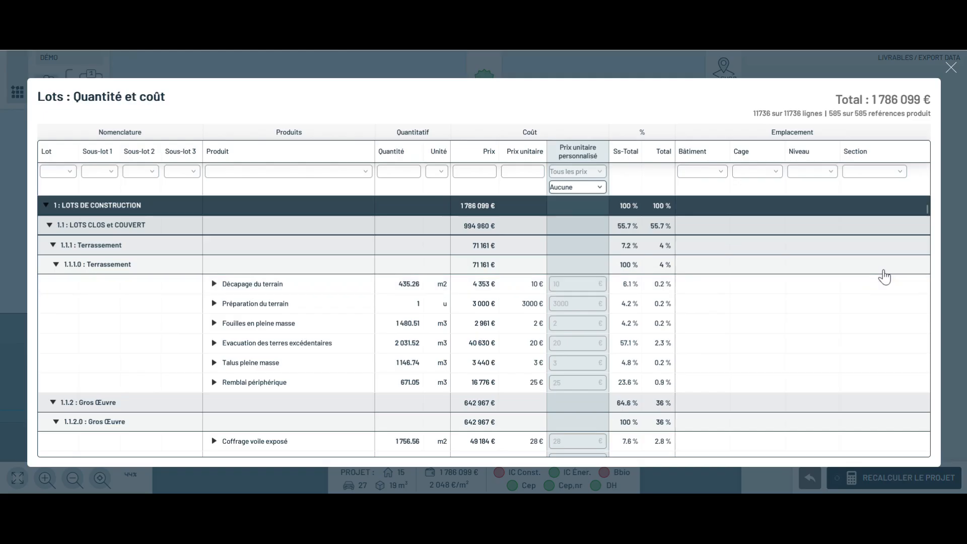
pyautogui.click(951, 68)
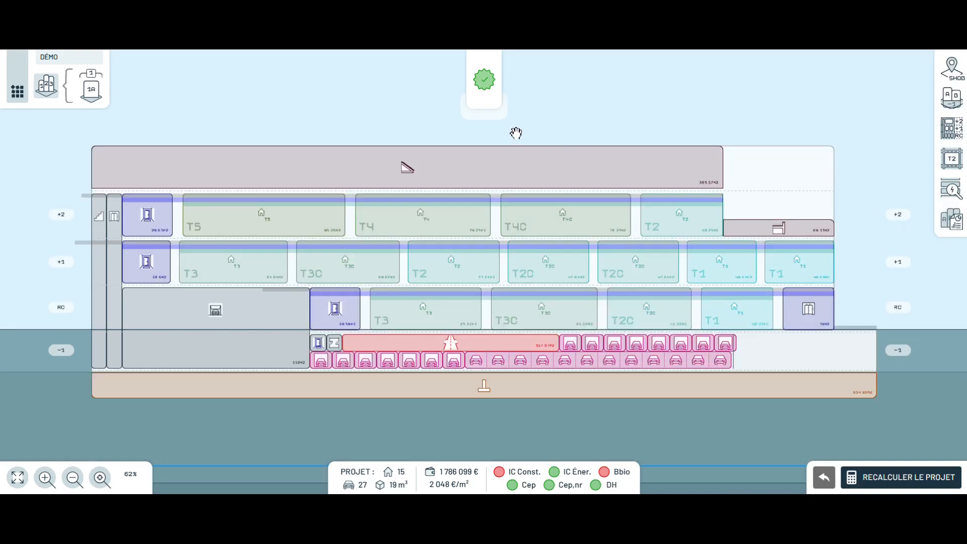
# Open cage 1A, then return to project level showing Lyon, 2047.89 m² and RE 2025.
pyautogui.click(16, 95)
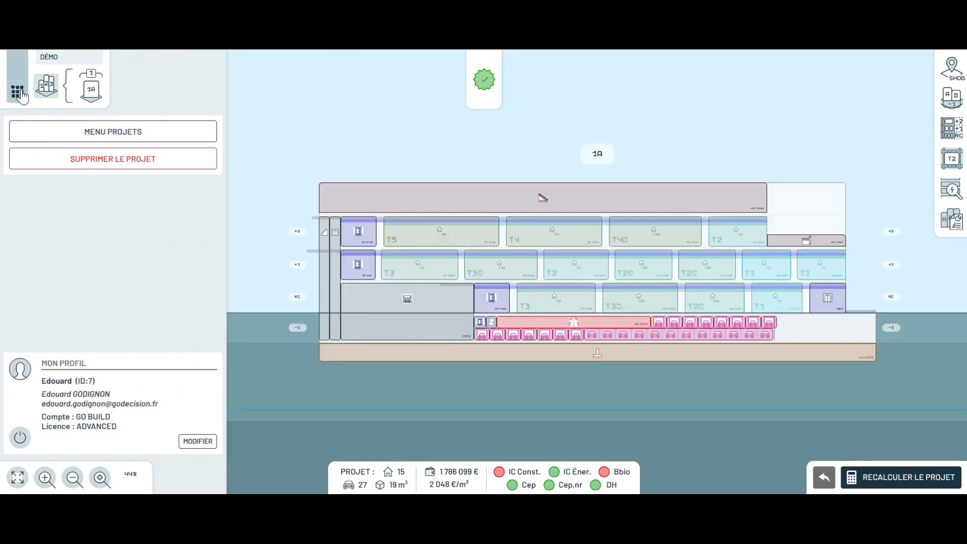
pyautogui.click(19, 93)
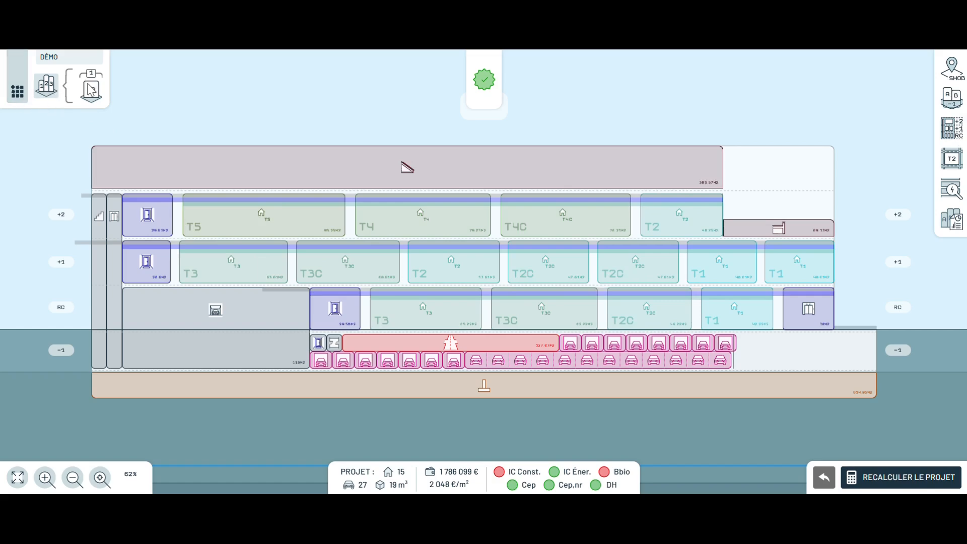
pyautogui.click(92, 94)
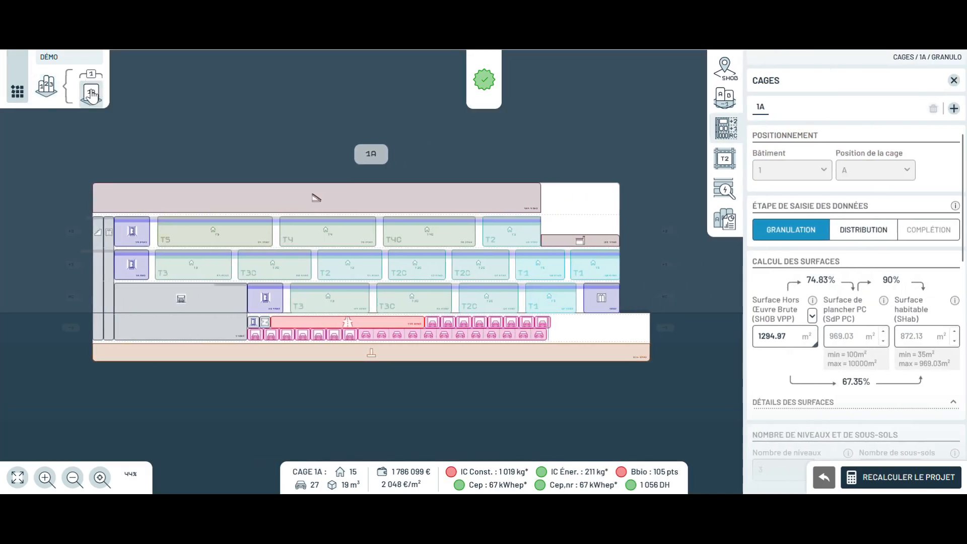
pyautogui.click(46, 92)
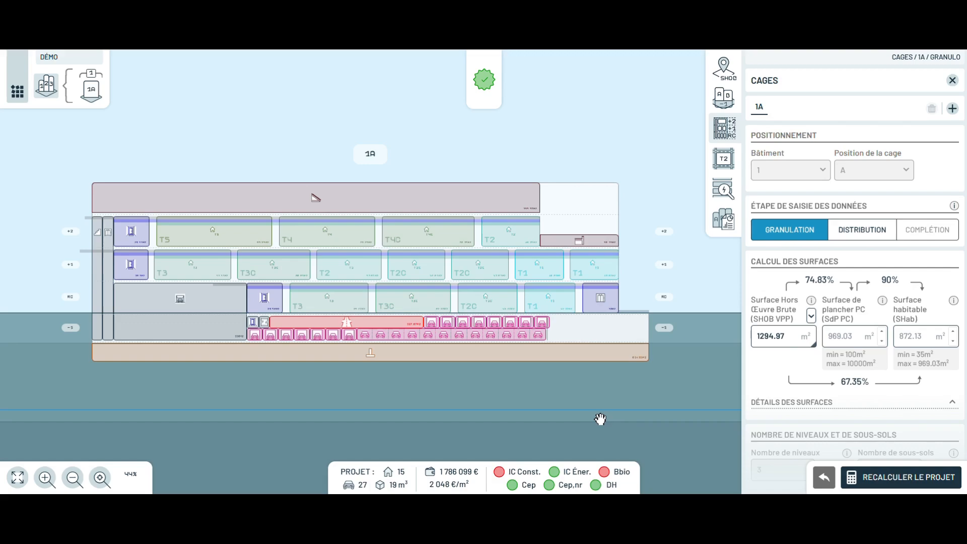
pyautogui.moveTo(533, 249)
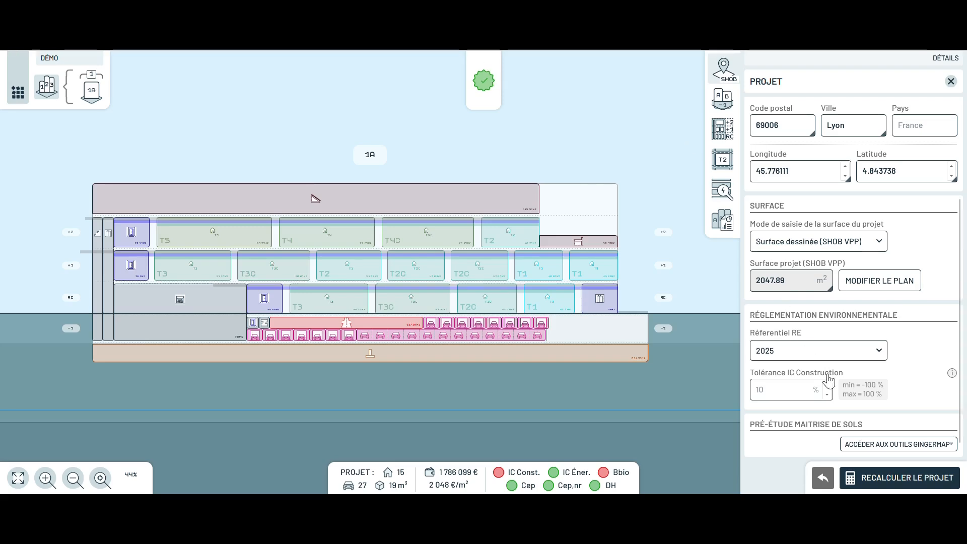
# Change the Démo project's RE referential to 2028, recalculate it, then delete the project.
pyautogui.click(883, 358)
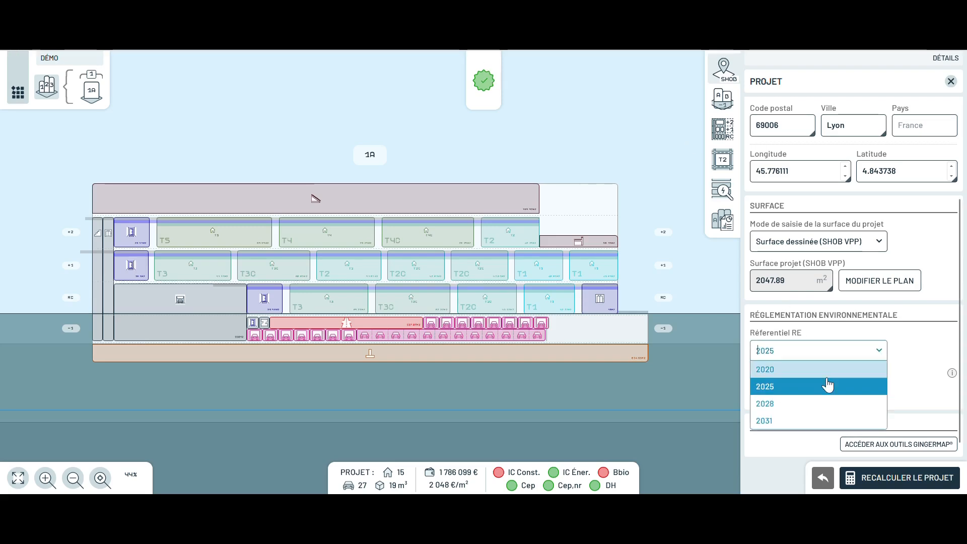
pyautogui.click(789, 402)
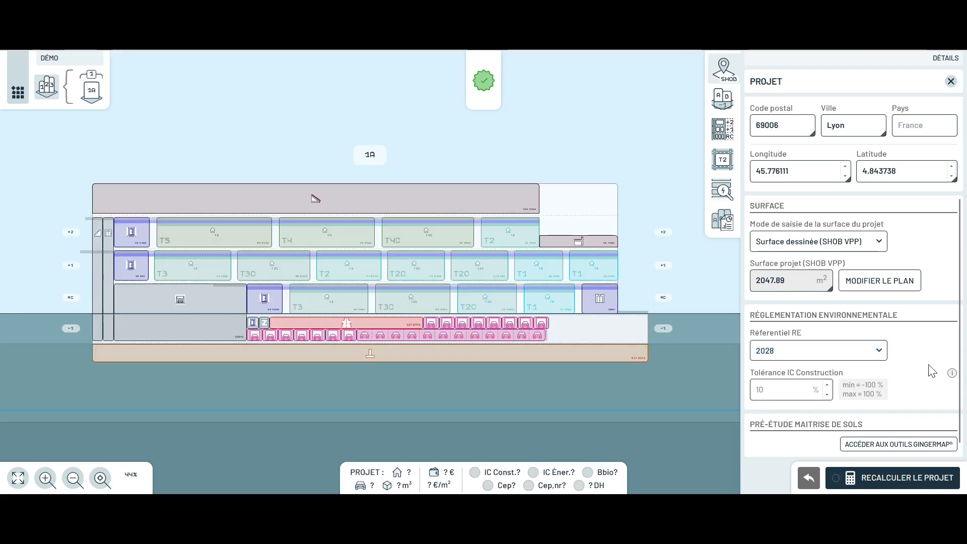
pyautogui.click(885, 483)
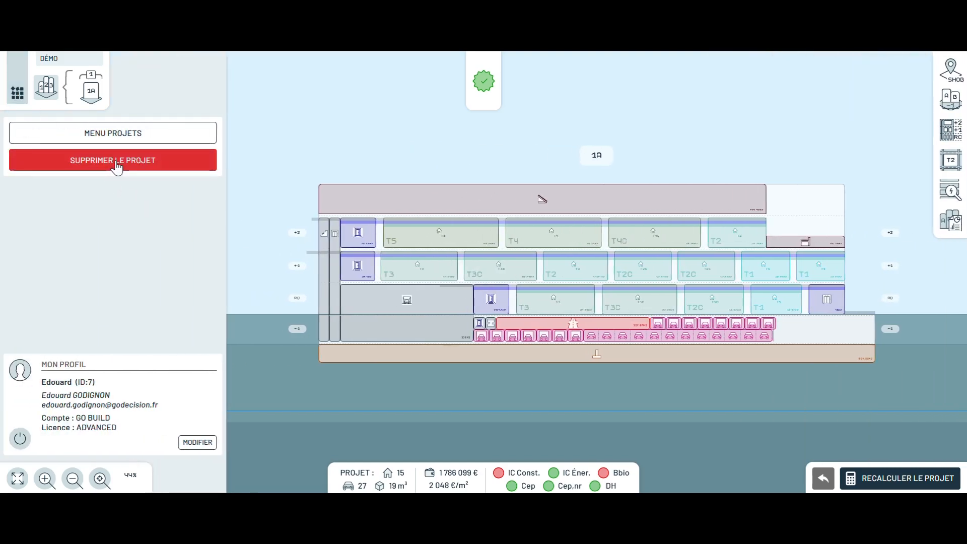
pyautogui.click(117, 143)
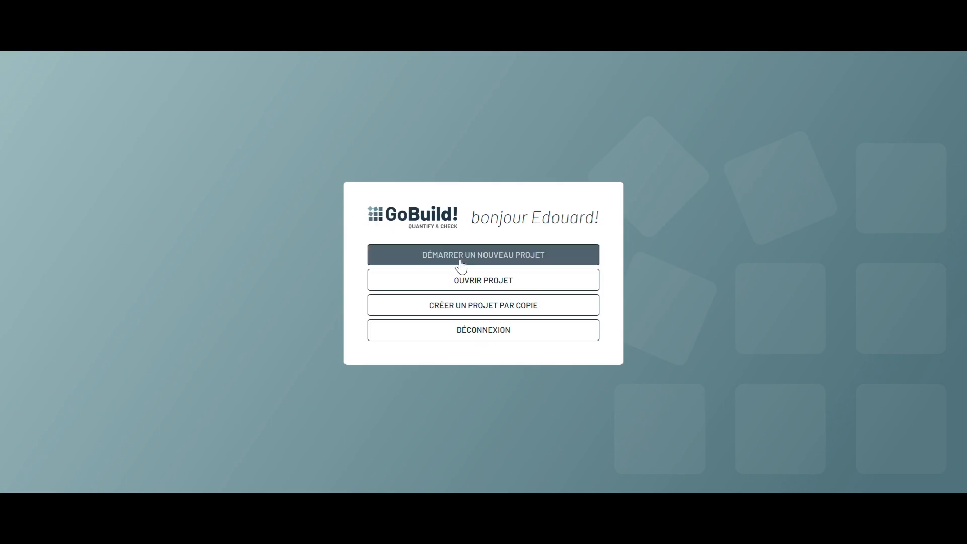